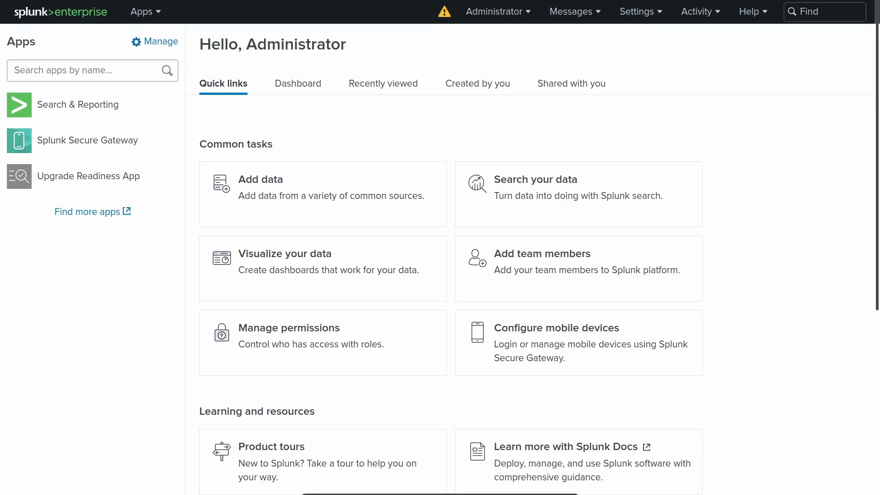
In Search & Reporting, enter the three-line query index="http_sample" | iplocation clientip | geostats count by Country.
{"action": "left_click", "coordinate": [108, 102]}
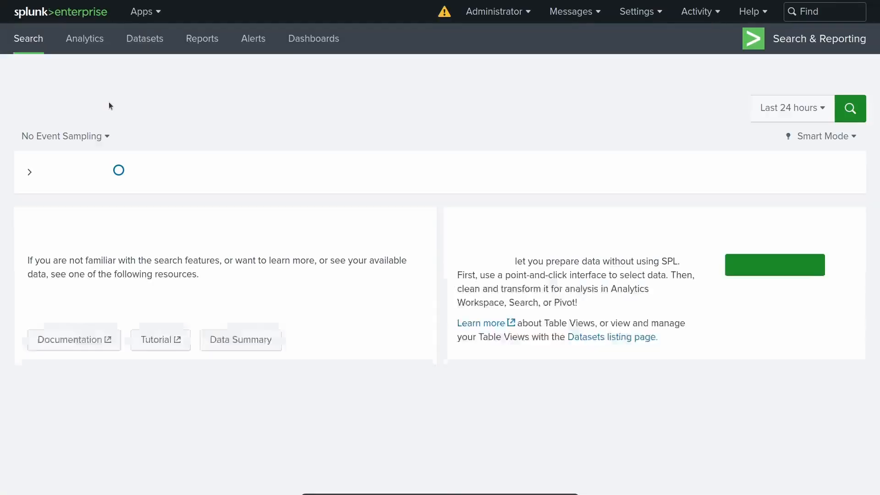
{"action": "left_click", "coordinate": [159, 110]}
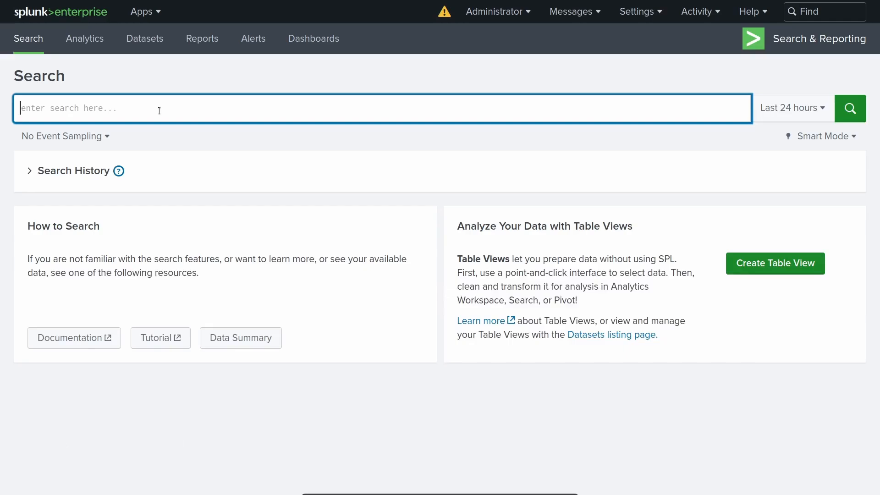
{"action": "type", "text": "index=\"http_sample\""}
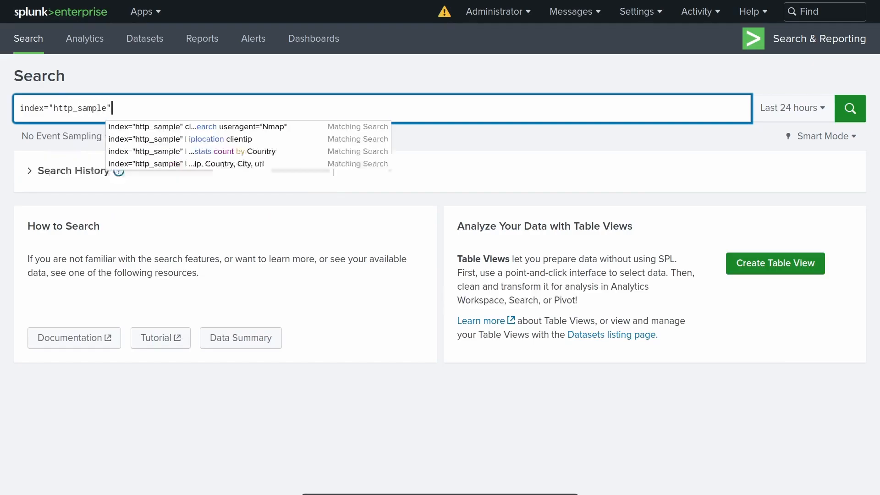
{"action": "key", "text": "shift+Return"}
{"action": "type", "text": "| "}
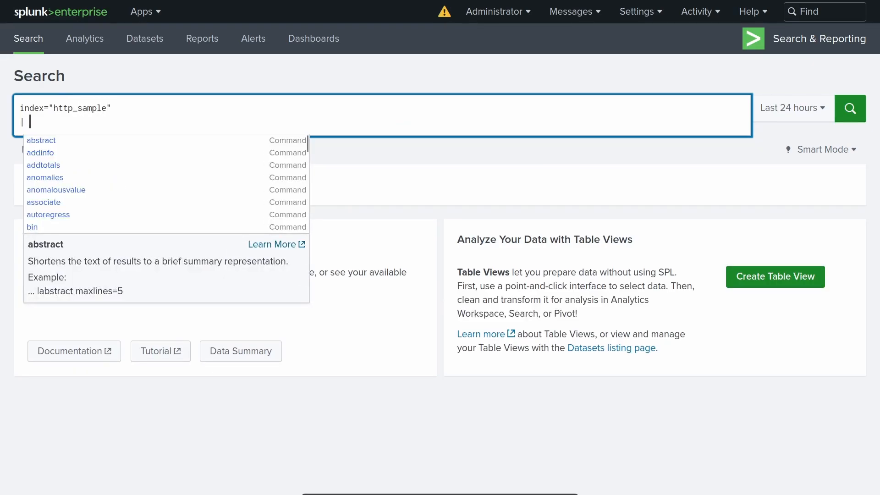
{"action": "type", "text": "iplocation"}
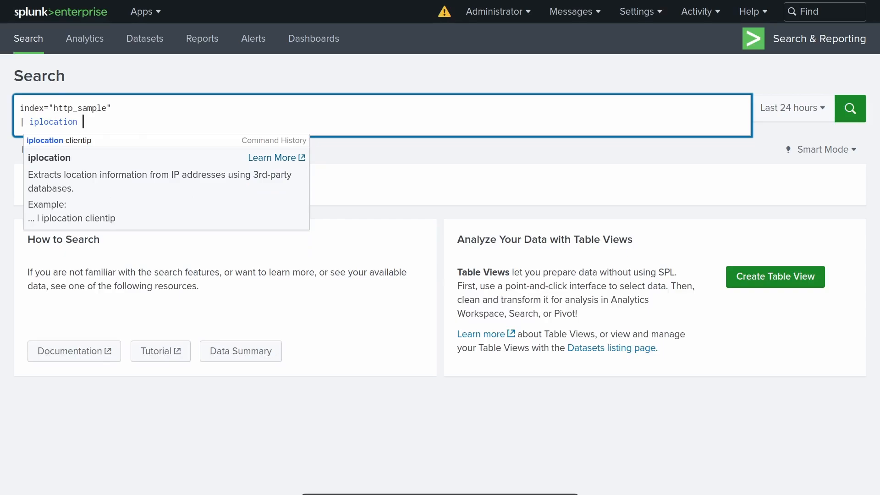
{"action": "type", "text": " cl"}
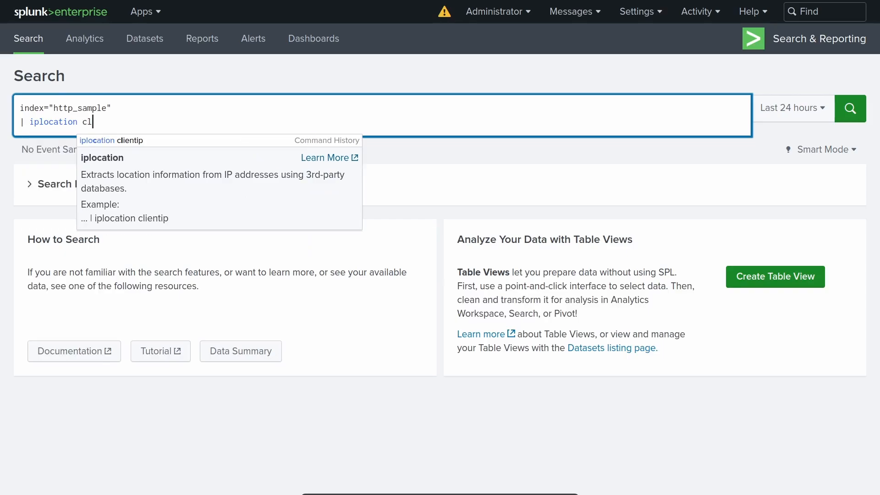
{"action": "type", "text": "ientip"}
{"action": "key", "text": "shift+Return"}
{"action": "type", "text": "| "}
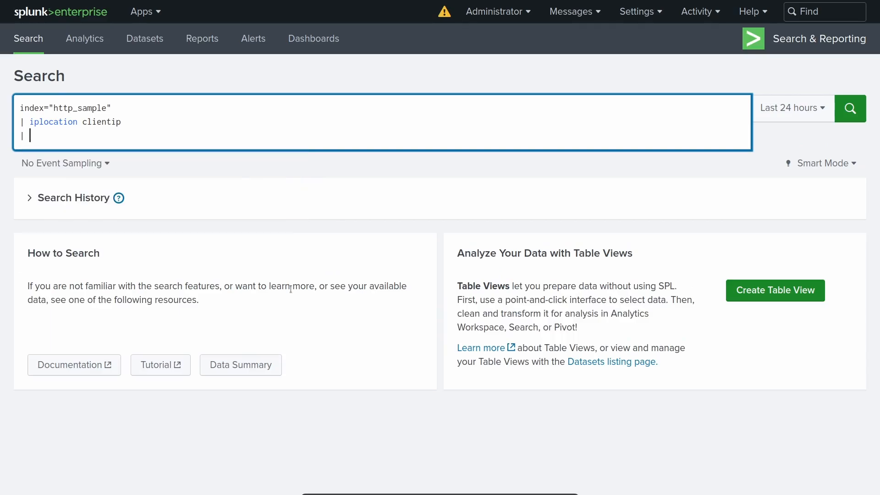
{"action": "type", "text": "geo"}
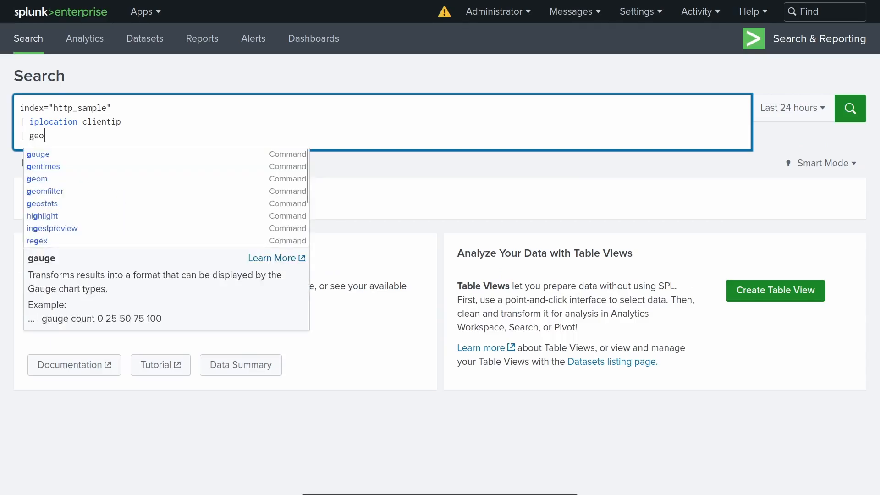
{"action": "type", "text": "stats coun"}
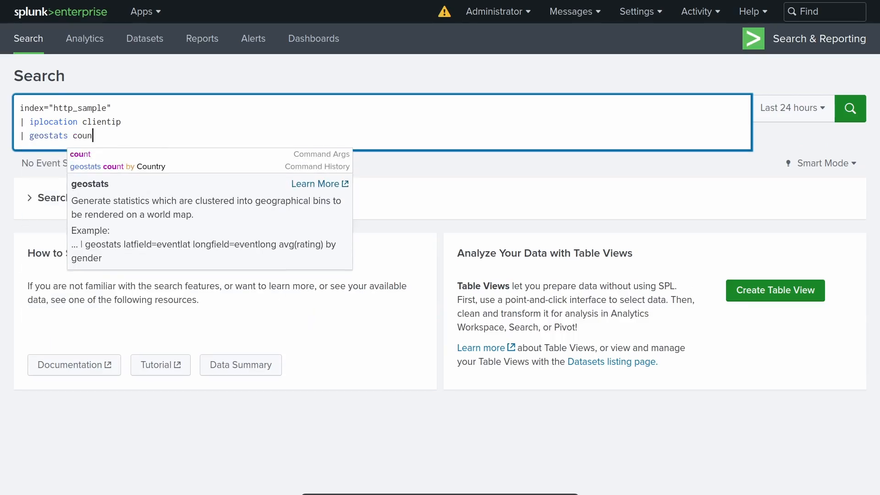
{"action": "type", "text": "t by Country"}
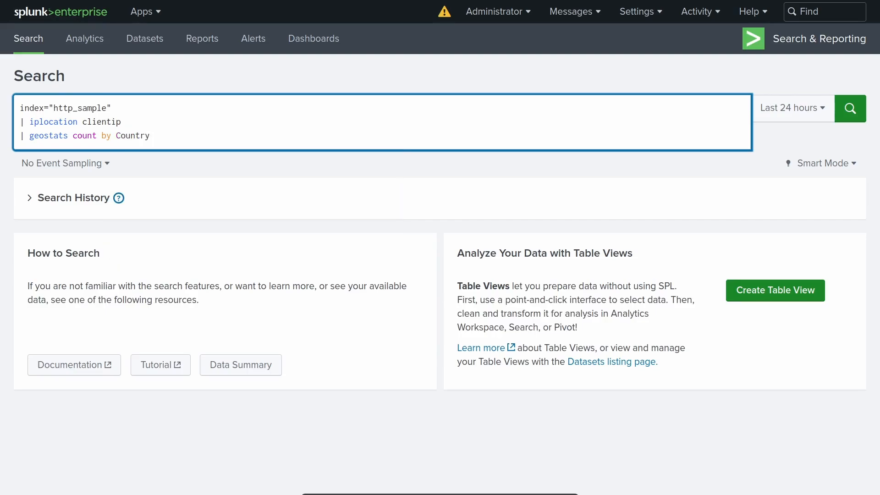
{"action": "left_click", "coordinate": [235, 164]}
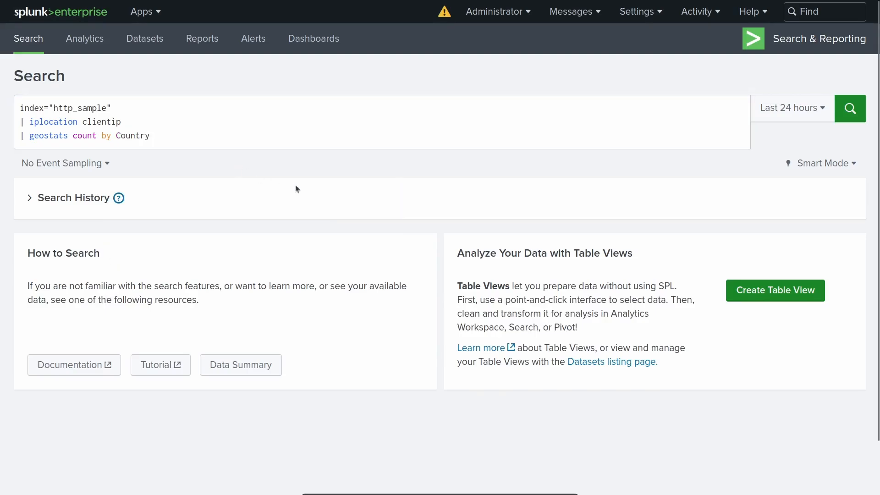
Run the geostats country search over All time and pan around the resulting cluster map.
{"action": "left_click", "coordinate": [772, 121]}
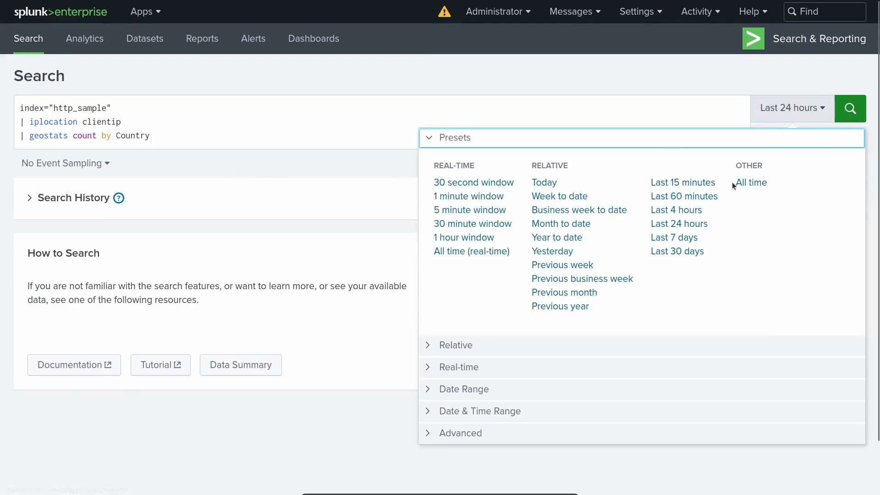
{"action": "left_click", "coordinate": [752, 183]}
{"action": "left_click", "coordinate": [629, 122]}
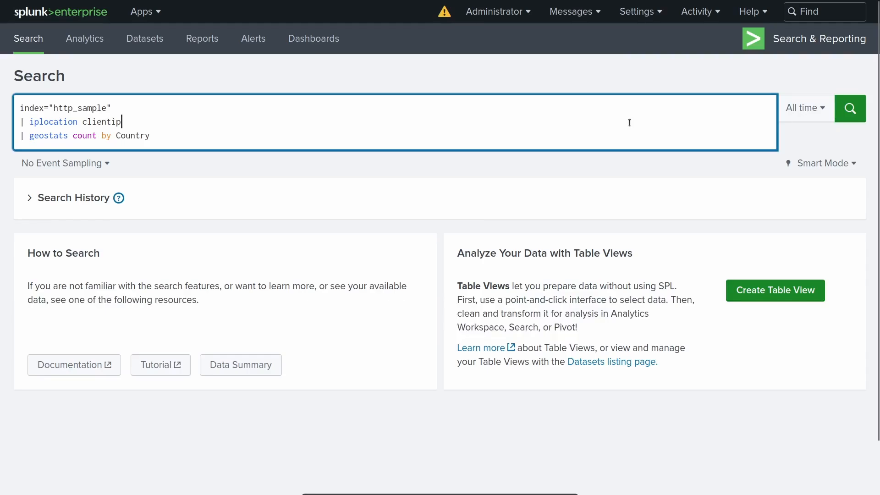
{"action": "key", "text": "Return"}
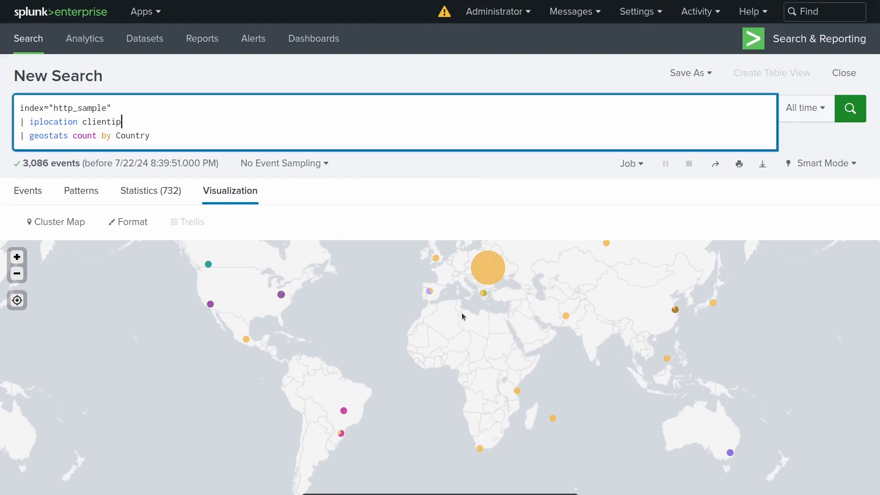
{"action": "mouse_move", "coordinate": [624, 308]}
{"action": "left_mouse_down"}
{"action": "mouse_move", "coordinate": [639, 305]}
{"action": "mouse_move", "coordinate": [611, 312]}
{"action": "left_mouse_up"}
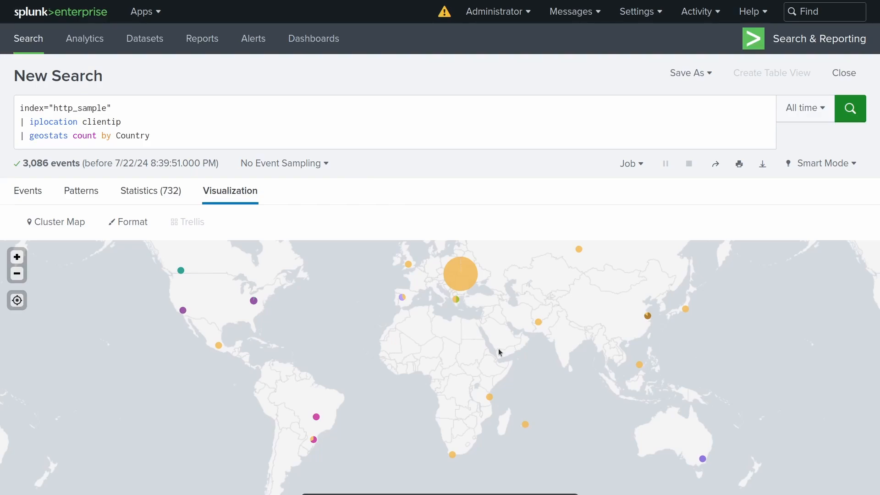
Save the search as report 'Security_Report_RequestsByCountry' with Cluster Map as its content.
{"action": "left_click", "coordinate": [684, 76]}
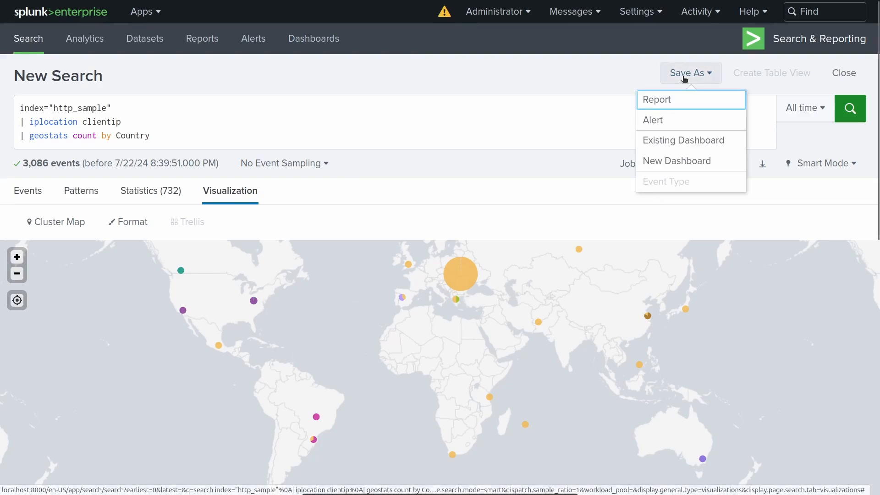
{"action": "left_click", "coordinate": [681, 100]}
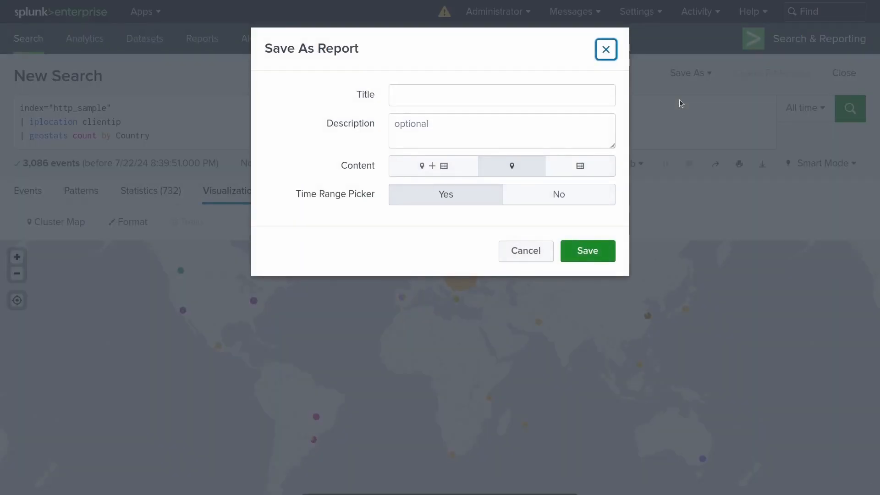
{"action": "left_click", "coordinate": [444, 95]}
{"action": "type", "text": "Title"}
{"action": "key", "text": "Tab"}
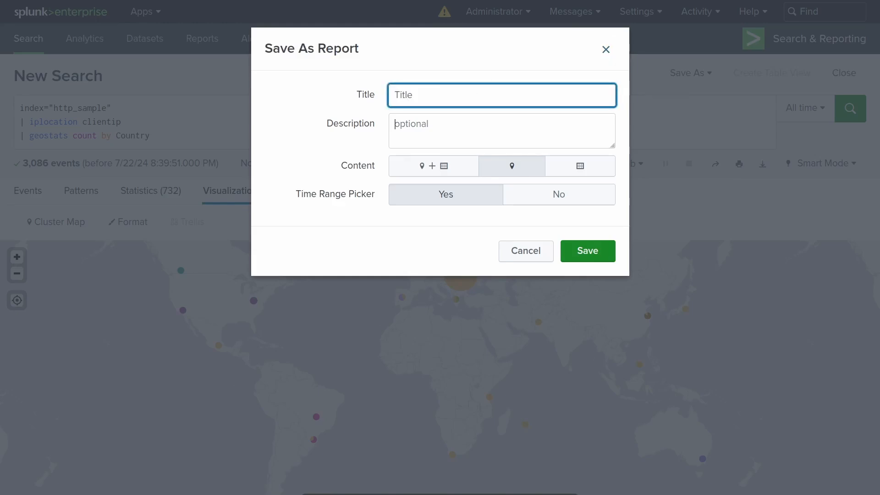
{"action": "type", "text": "optional"}
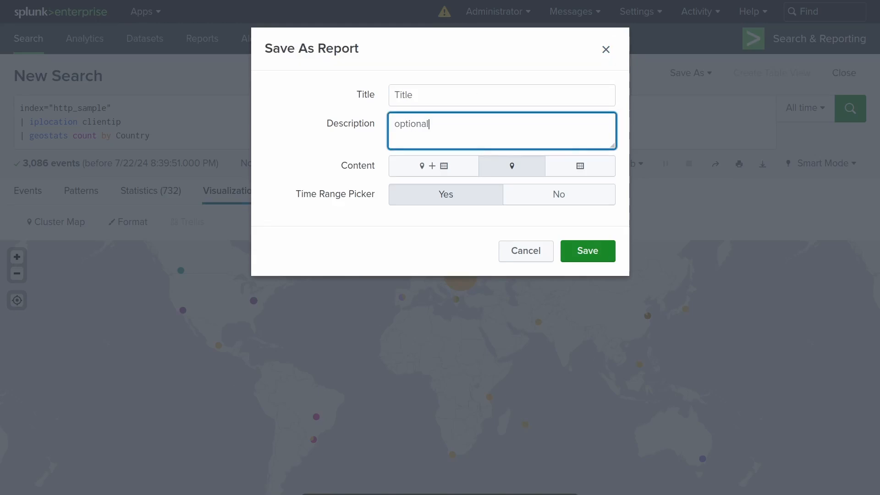
{"action": "key", "text": "shift+Tab"}
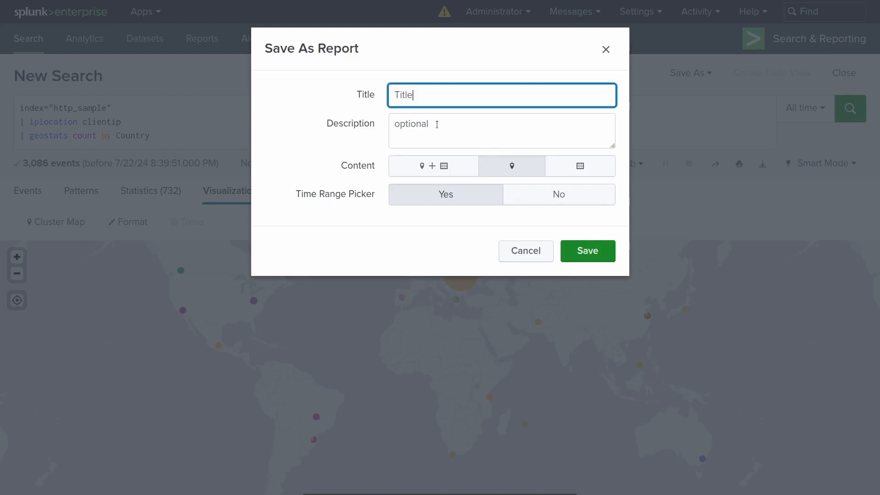
{"action": "key", "text": "ctrl+a"}
{"action": "type", "text": "Security_Report_Re"}
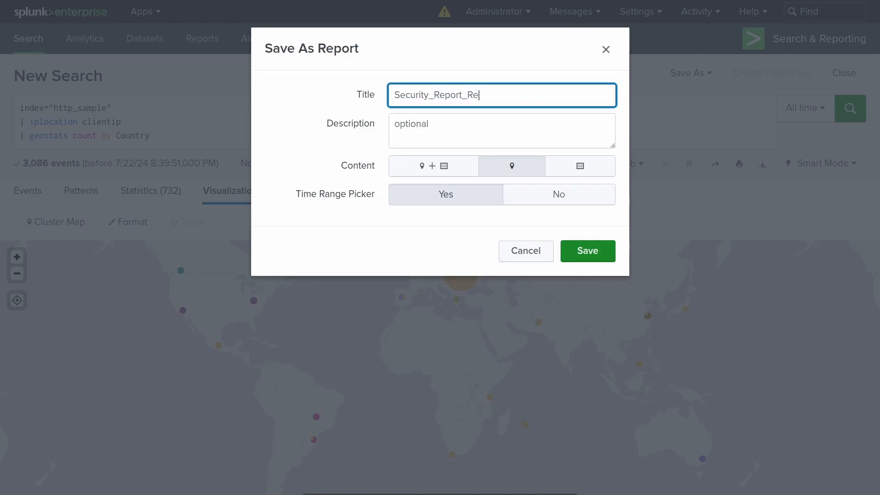
{"action": "type", "text": "questsByCountry"}
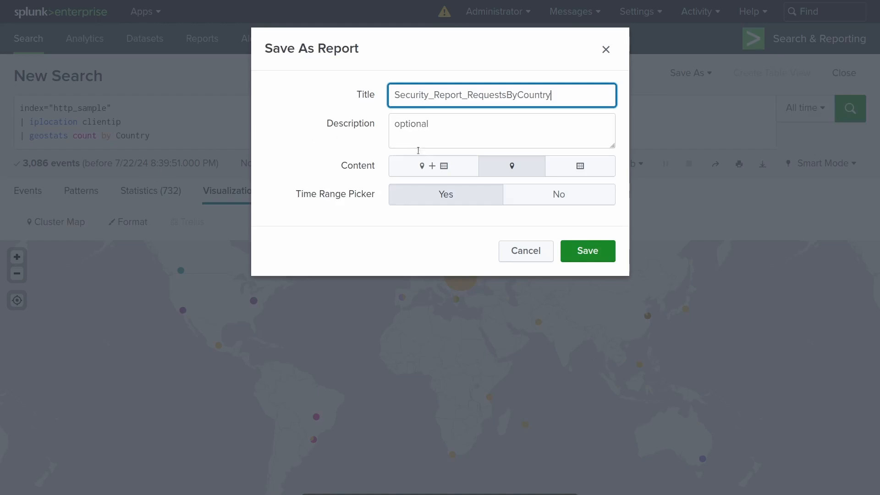
{"action": "left_click", "coordinate": [498, 169]}
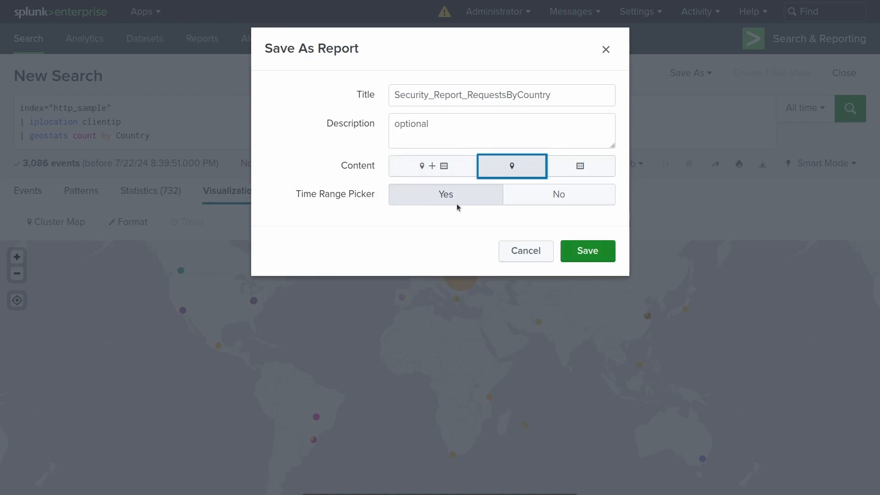
{"action": "left_click", "coordinate": [584, 257]}
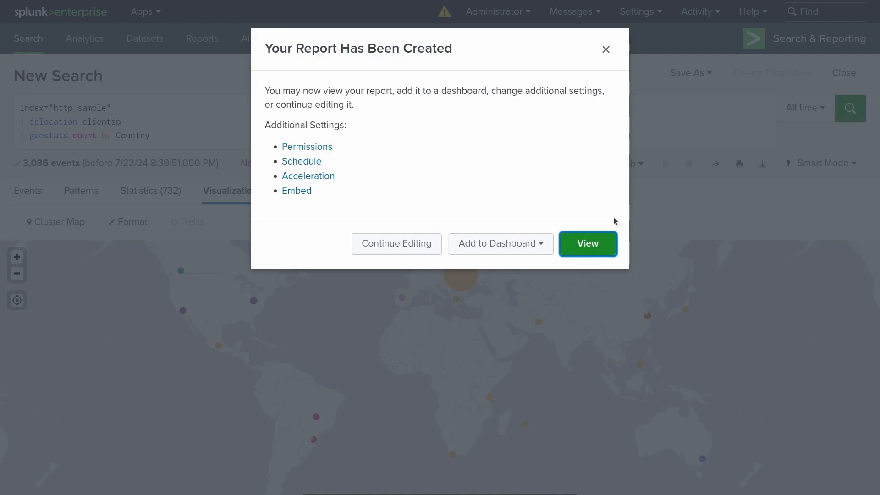
{"action": "left_click", "coordinate": [589, 246]}
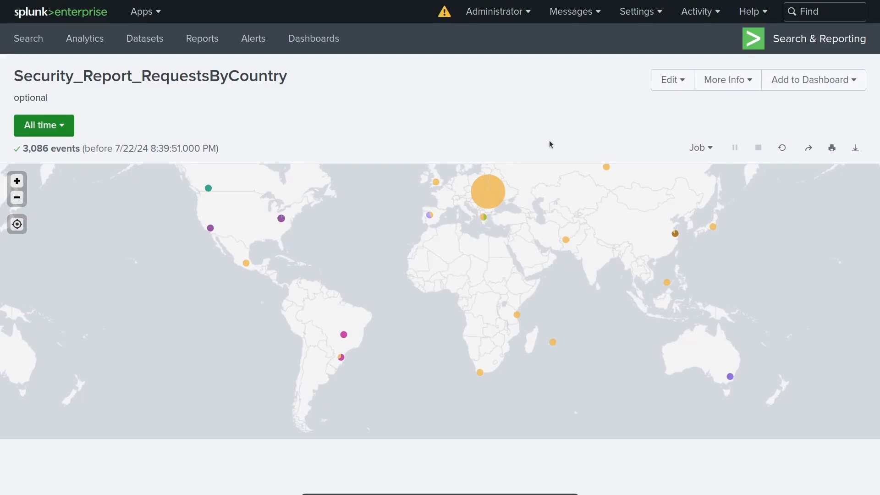
{"action": "left_click", "coordinate": [41, 126]}
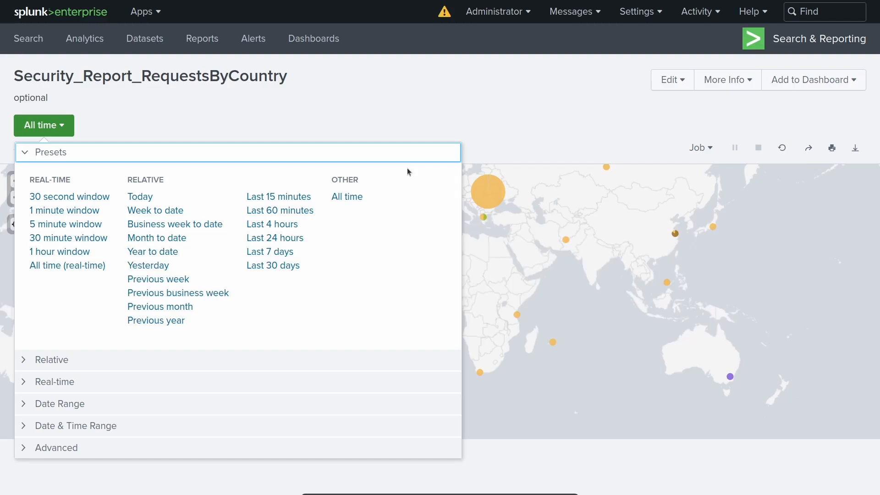
{"action": "left_click", "coordinate": [450, 114]}
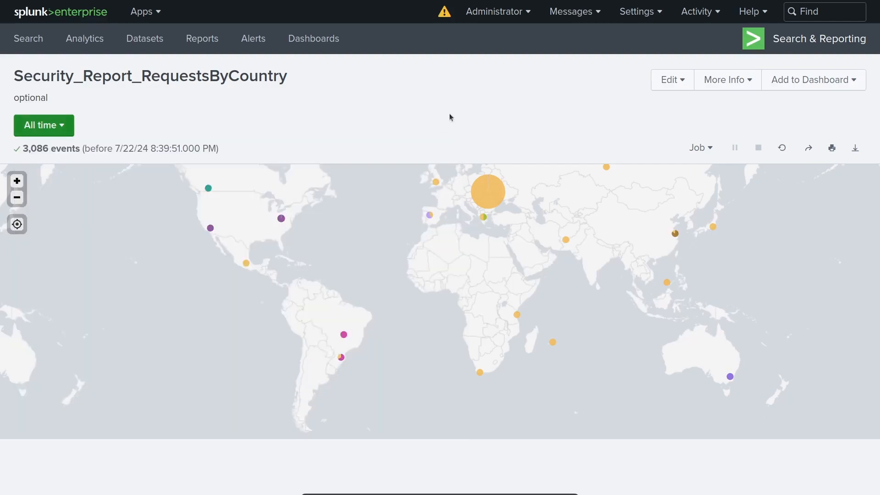
Go to Reports and open the Edit choices for Security_Report_RequestsByCountry.
{"action": "left_click", "coordinate": [214, 47]}
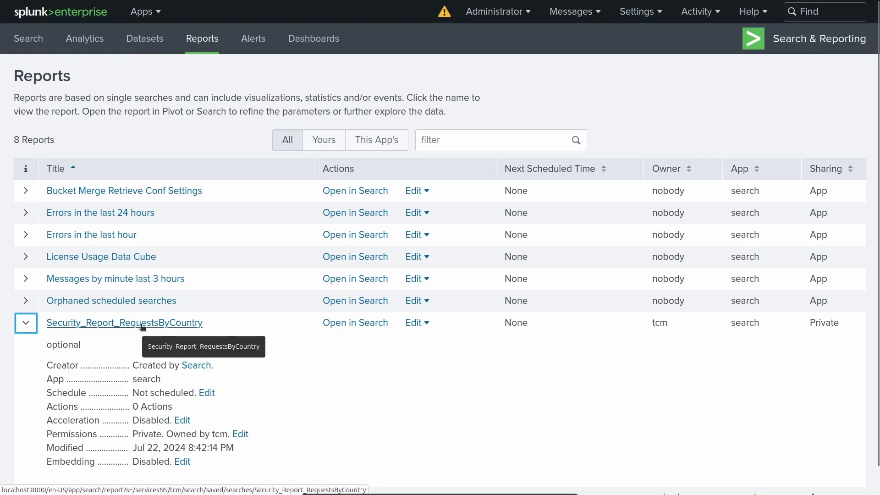
{"action": "left_click", "coordinate": [420, 326]}
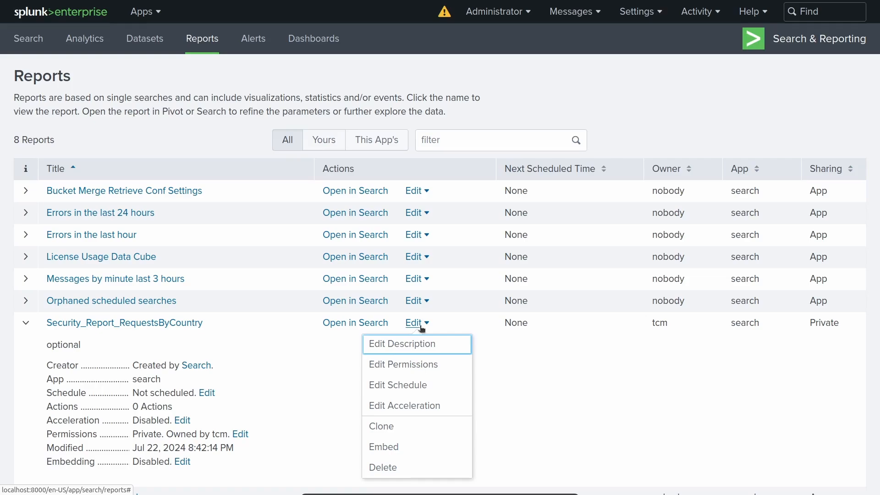
Set the report's permissions to Display For App with Read for Everyone, and save.
{"action": "left_click", "coordinate": [412, 364]}
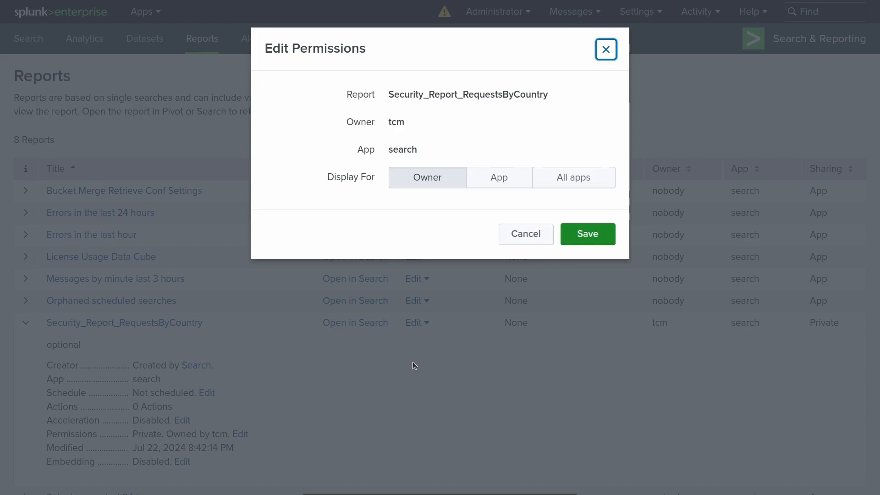
{"action": "left_click", "coordinate": [505, 177]}
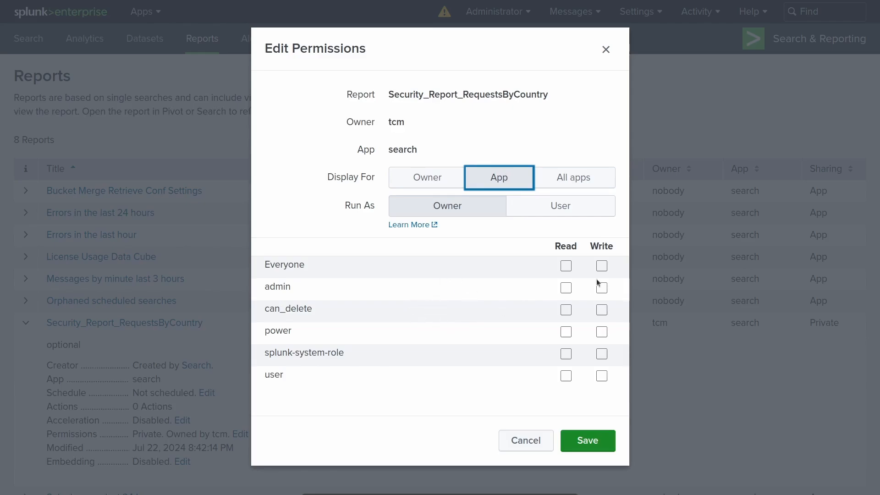
{"action": "left_click", "coordinate": [566, 266]}
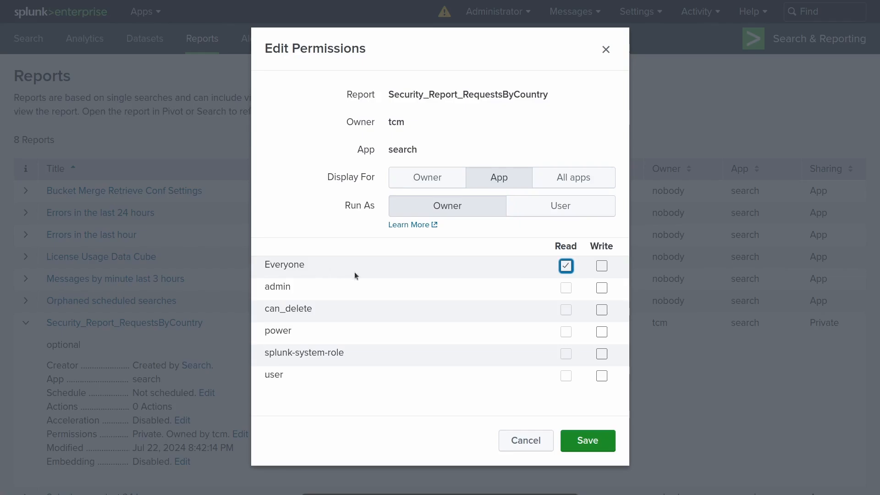
{"action": "left_click", "coordinate": [588, 441]}
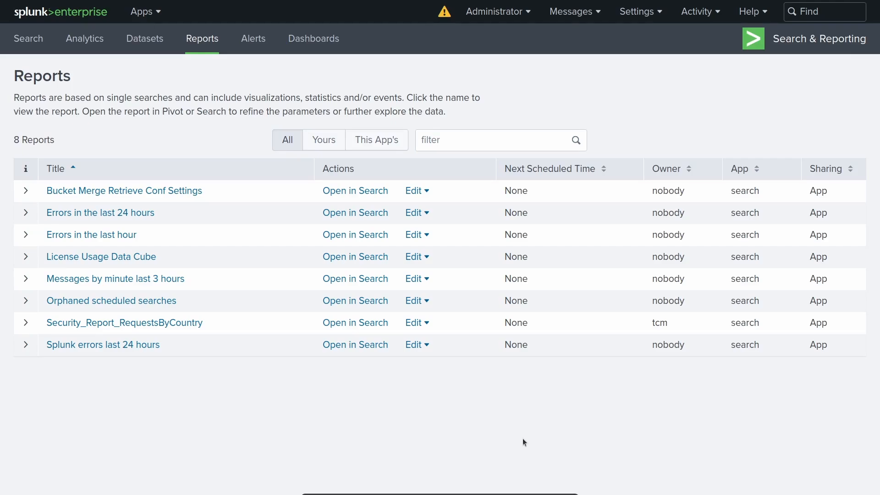
{"action": "left_click", "coordinate": [426, 323]}
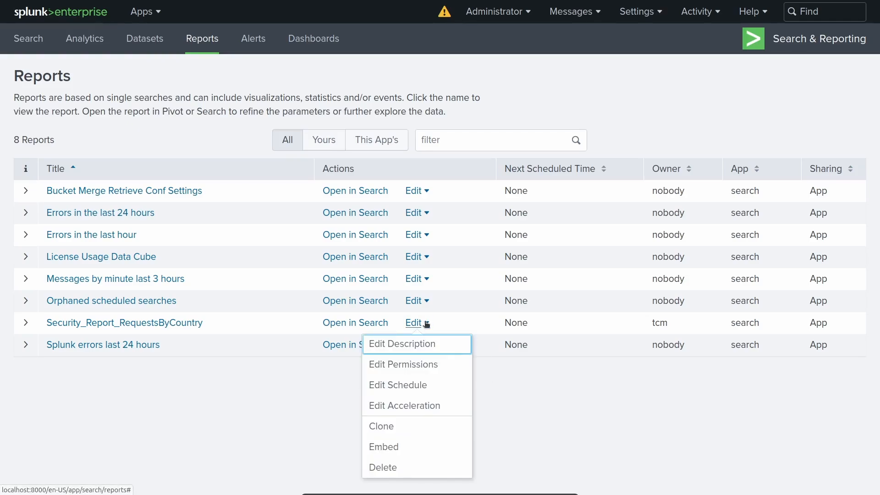
{"action": "left_click", "coordinate": [409, 385]}
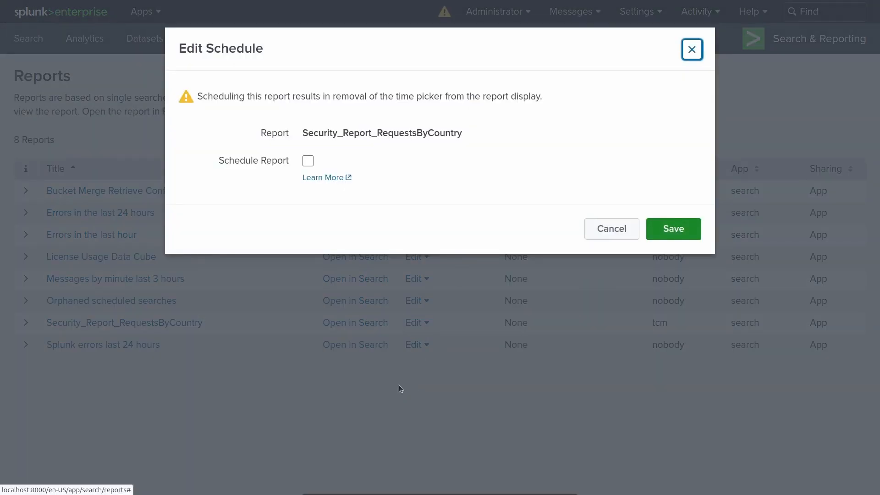
{"action": "left_click", "coordinate": [308, 162]}
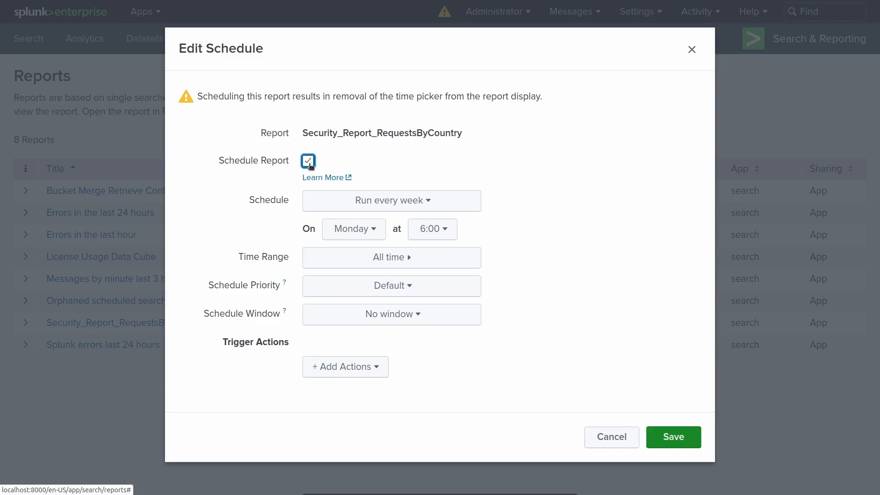
{"action": "left_click", "coordinate": [424, 202]}
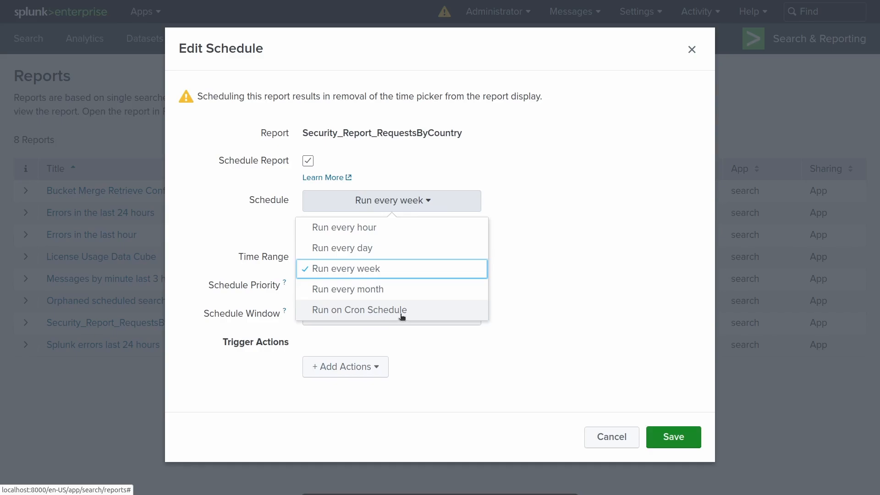
{"action": "left_click", "coordinate": [448, 386]}
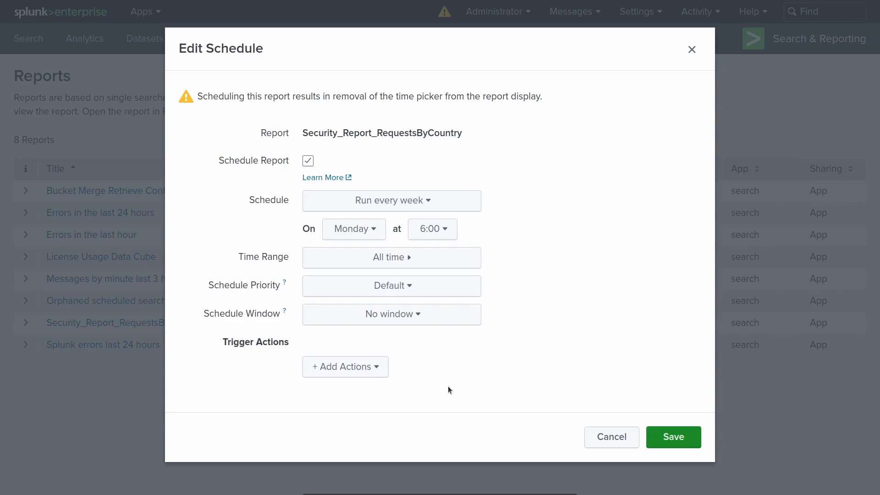
{"action": "left_click", "coordinate": [376, 368]}
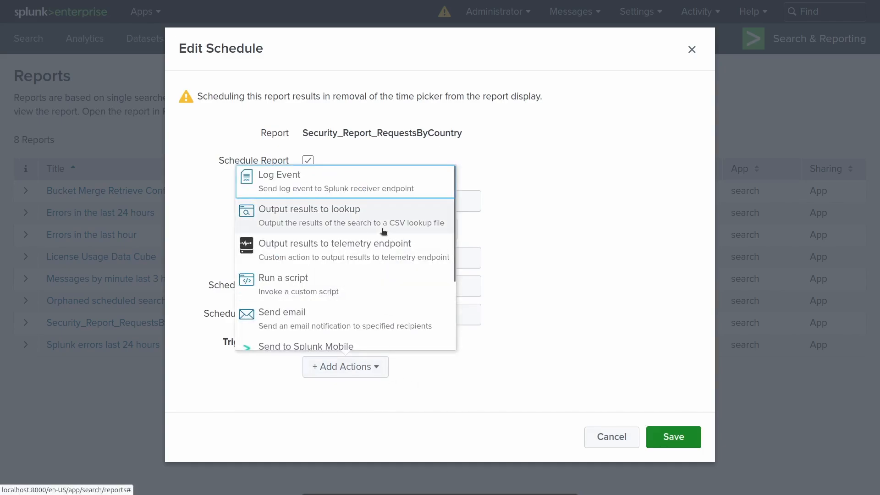
{"action": "scroll", "coordinate": [384, 231], "scroll_direction": "down", "scroll_amount": 3}
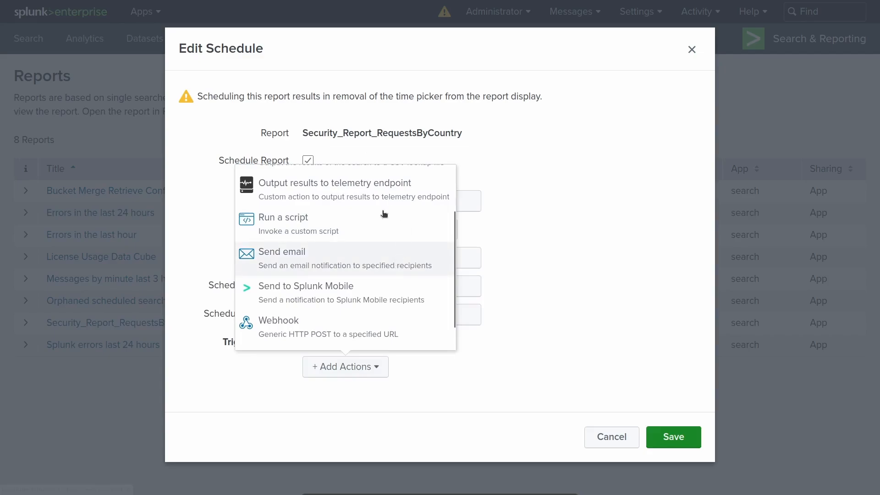
{"action": "scroll", "coordinate": [384, 214], "scroll_direction": "down", "scroll_amount": 2}
{"action": "scroll", "coordinate": [375, 261], "scroll_direction": "up", "scroll_amount": 5}
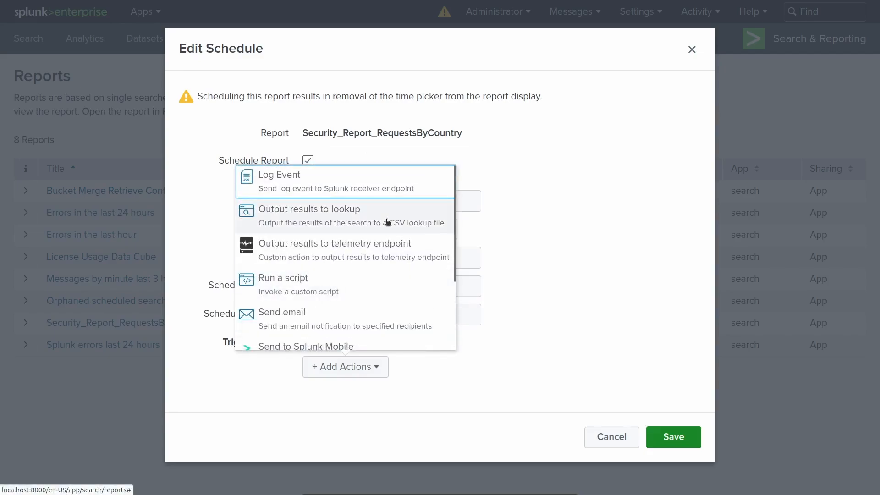
{"action": "left_click", "coordinate": [516, 375]}
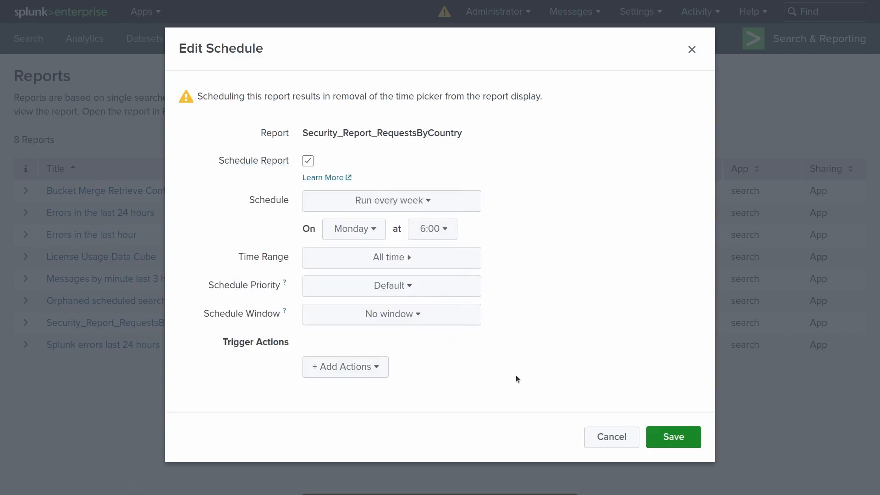
{"action": "left_click", "coordinate": [612, 437]}
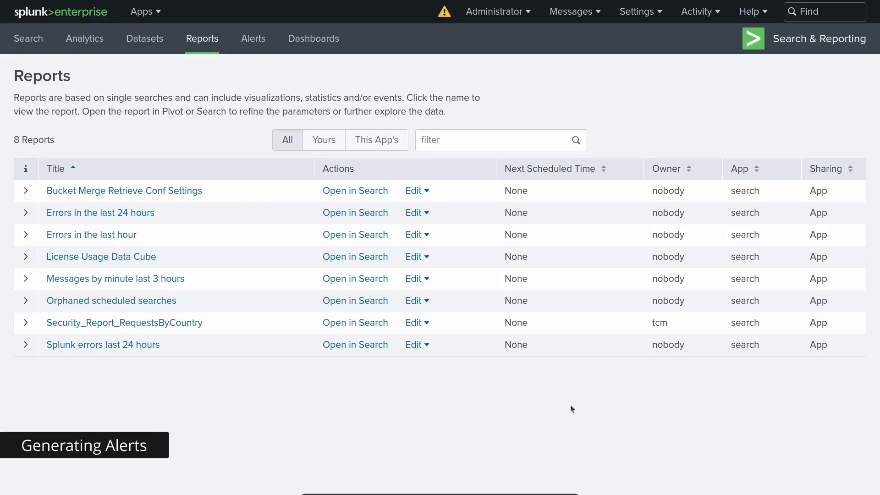
Switch to the Search tab for a blank new search.
{"action": "left_click", "coordinate": [28, 39]}
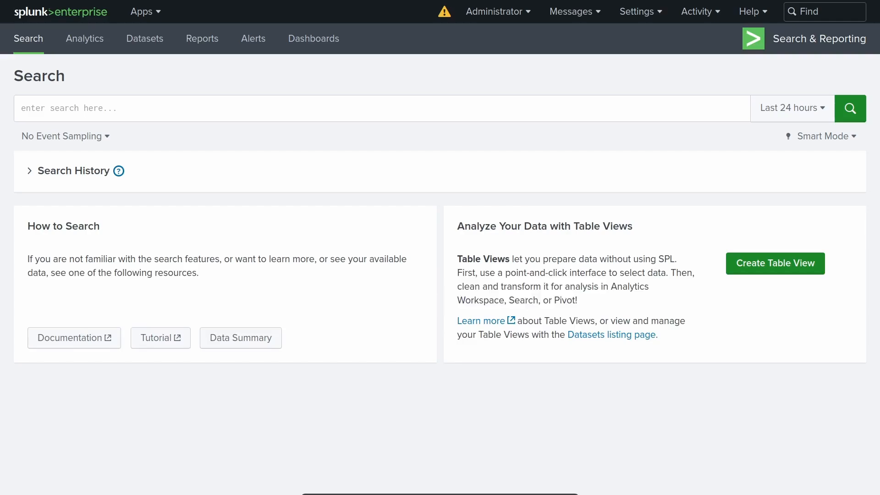
Run the search index="http_sample" | search uri_query="*%2e%2e%2f*" for encoded traversal requests.
{"action": "left_click", "coordinate": [305, 105]}
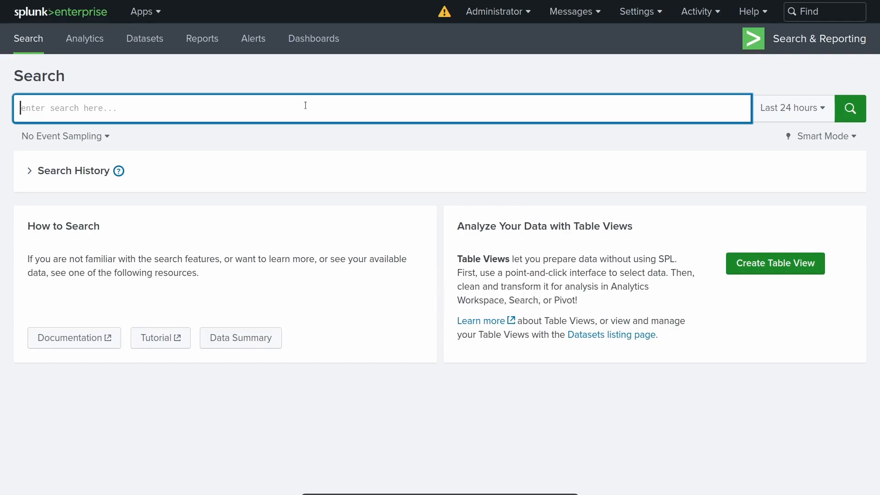
{"action": "type", "text": "inde"}
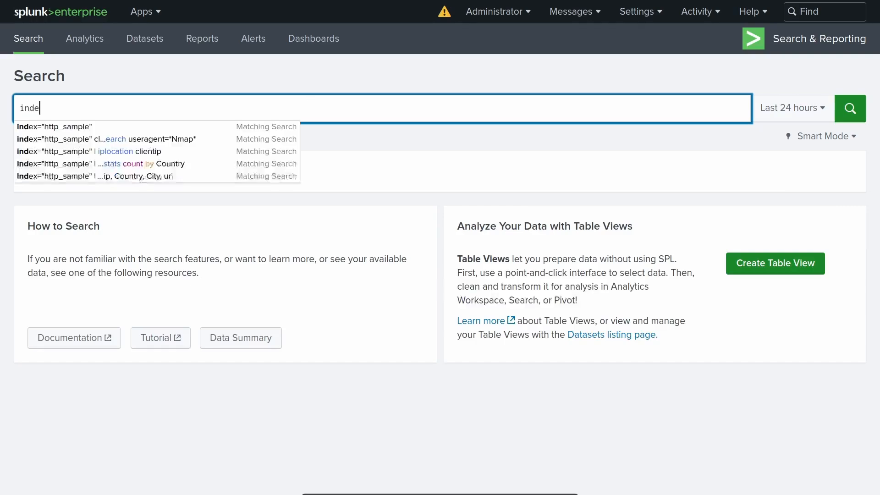
{"action": "type", "text": "x=\"http_sample\""}
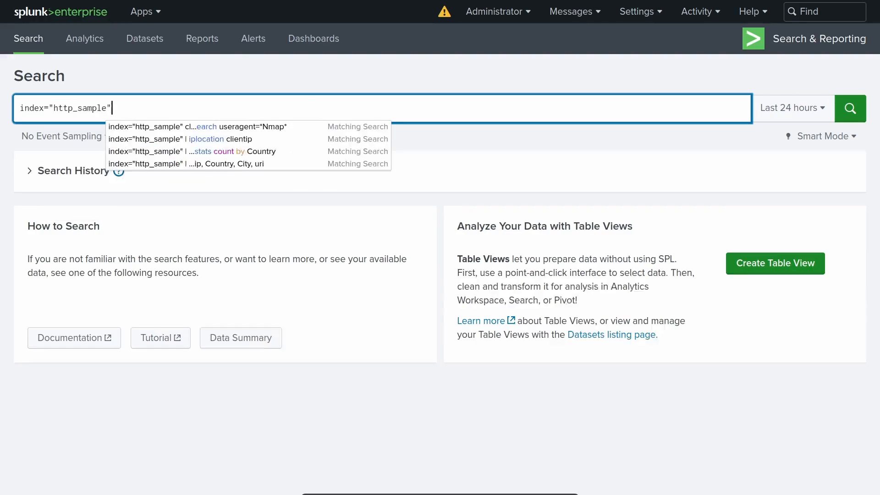
{"action": "key", "text": "shift+Return"}
{"action": "type", "text": "| "}
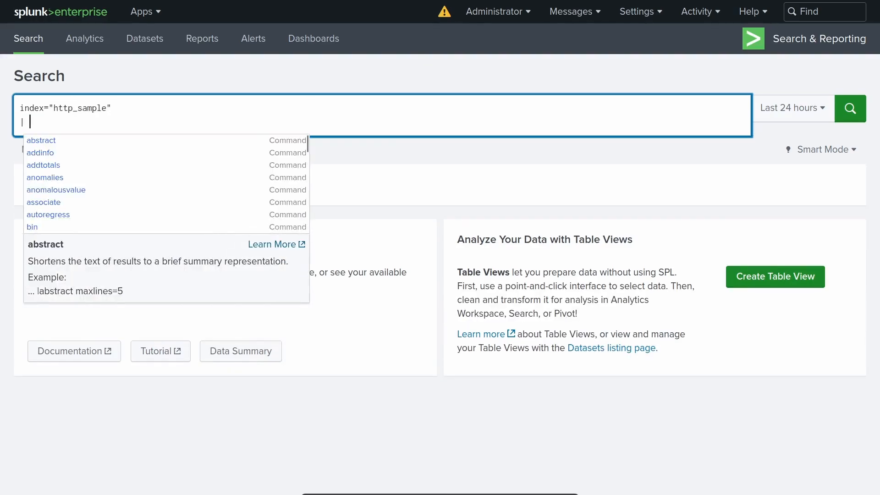
{"action": "type", "text": "search "}
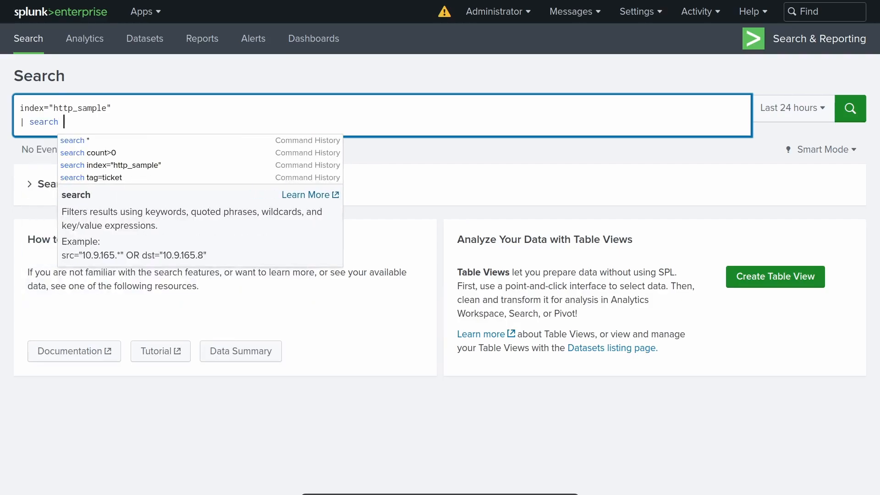
{"action": "type", "text": "uri_q"}
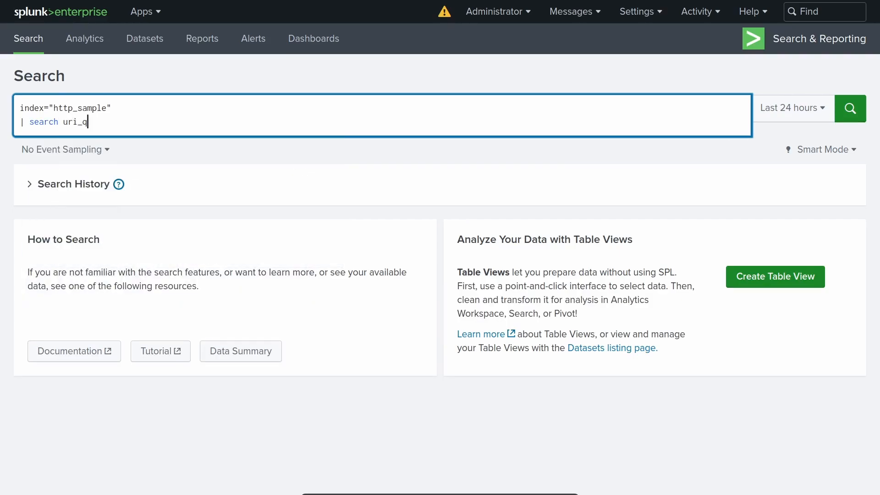
{"action": "type", "text": "uery=\""}
{"action": "type", "text": "**"}
{"action": "key", "text": "Left"}
{"action": "type", "text": "%2e%2e%2f"}
{"action": "left_click_drag", "start_coordinate": [121, 122], "coordinate": [165, 122]}
{"action": "left_click", "coordinate": [166, 126]}
{"action": "type", "text": "../"}
{"action": "key", "text": "BackSpace"}
{"action": "key", "text": "BackSpace"}
{"action": "key", "text": "BackSpace"}
{"action": "key", "text": "Return"}
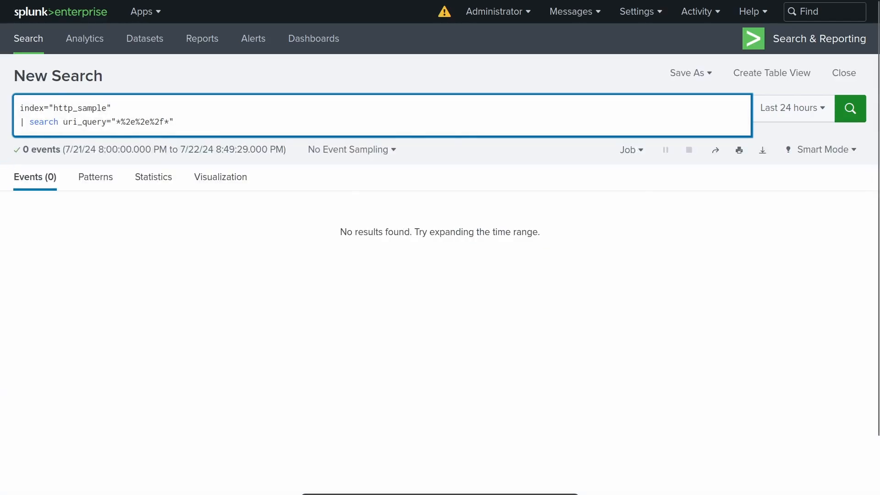
Rerun the traversal search over All time, revealing 2 events targeting /etc/shadow and /etc/passwd.
{"action": "left_click", "coordinate": [766, 108]}
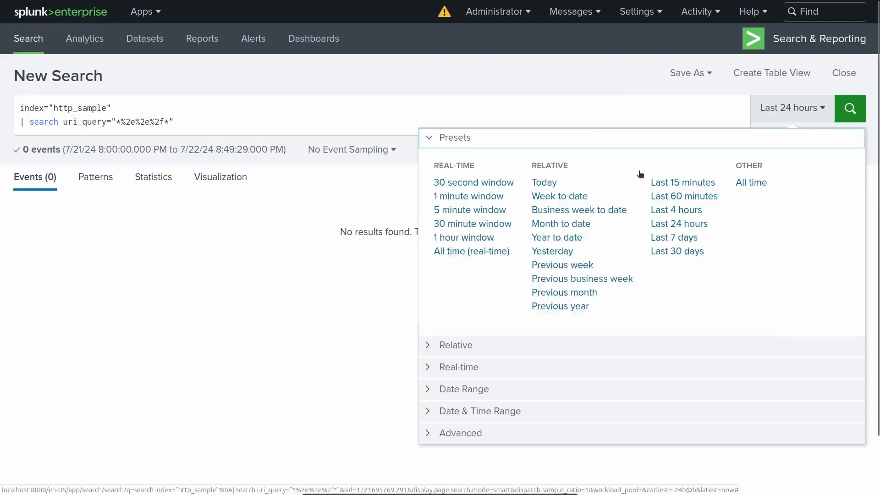
{"action": "left_click", "coordinate": [755, 182]}
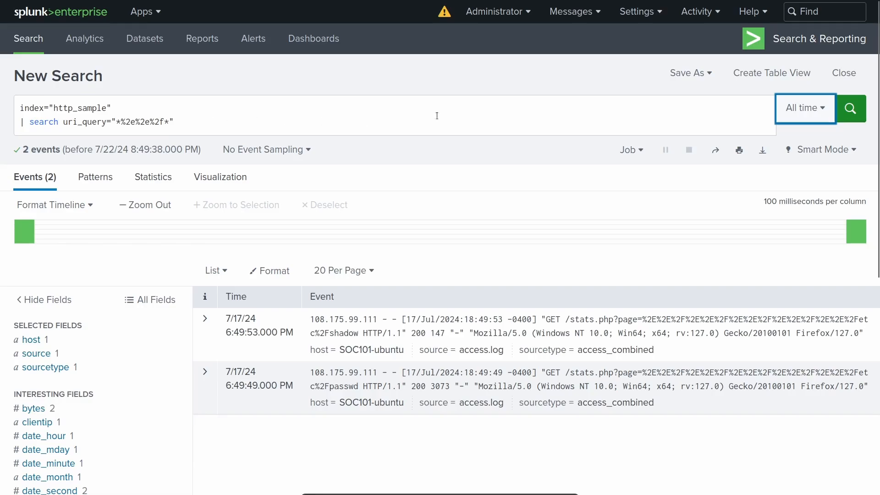
{"action": "left_click", "coordinate": [686, 75]}
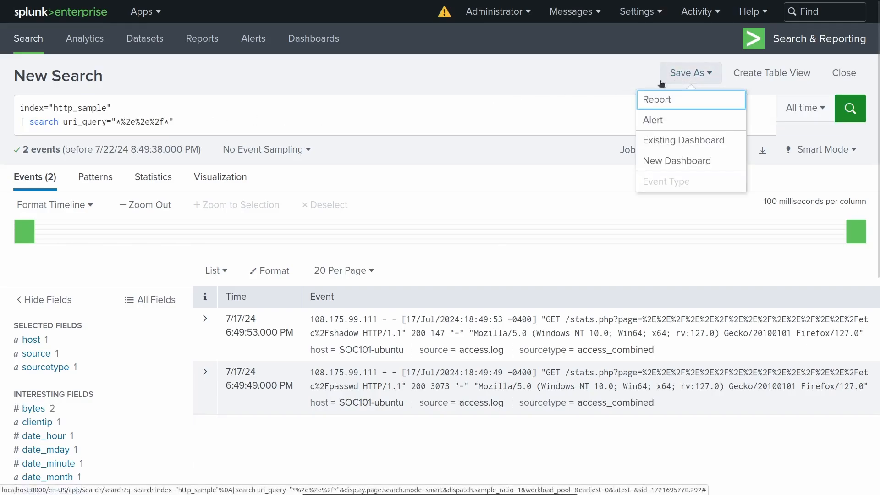
Save the search as alert 'alert_LFIdetection' with a blank description and Real-time type.
{"action": "left_click", "coordinate": [670, 124]}
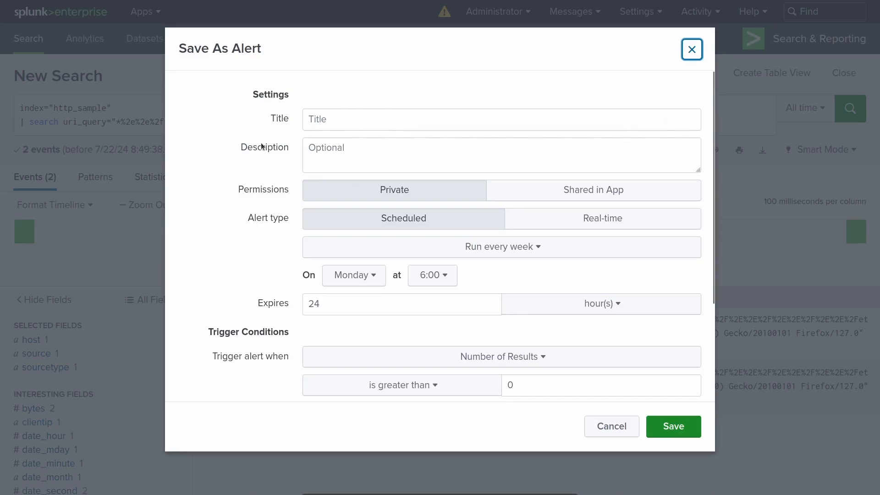
{"action": "key", "text": "Tab"}
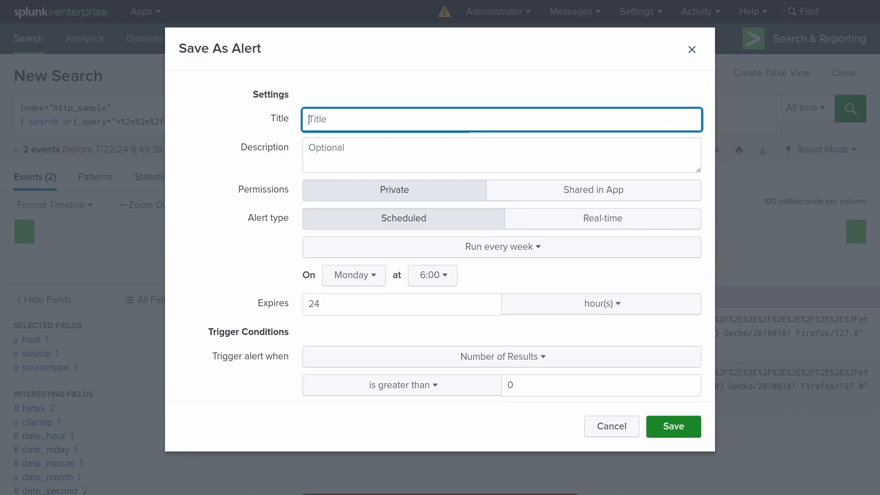
{"action": "type", "text": "alert_LFIdetection"}
{"action": "key", "text": "Tab"}
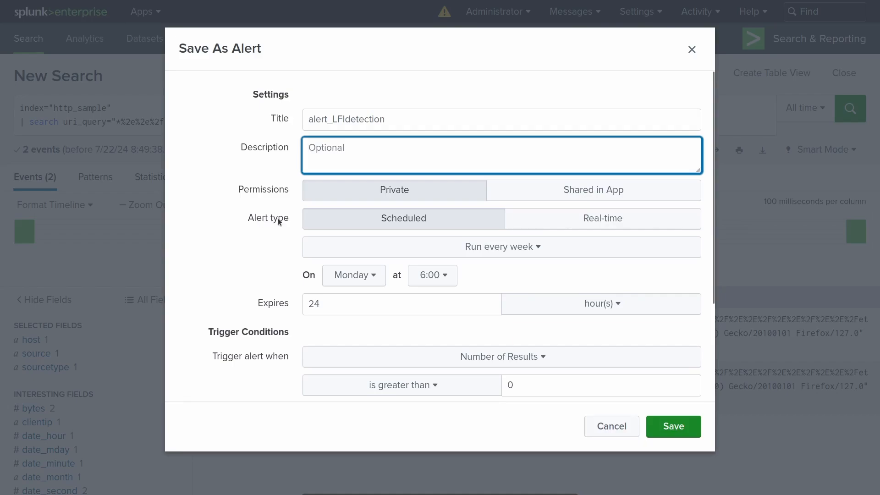
{"action": "left_click_drag", "start_coordinate": [247, 218], "coordinate": [298, 219]}
{"action": "left_click", "coordinate": [298, 220]}
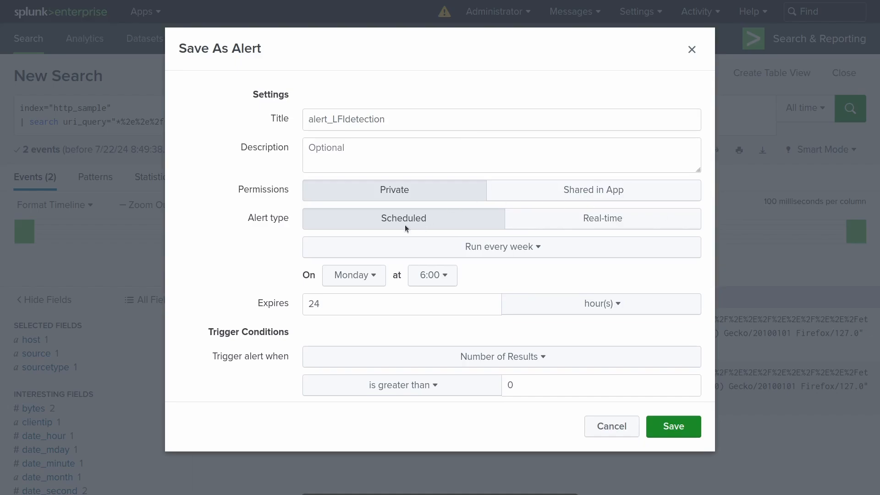
{"action": "left_click", "coordinate": [559, 224]}
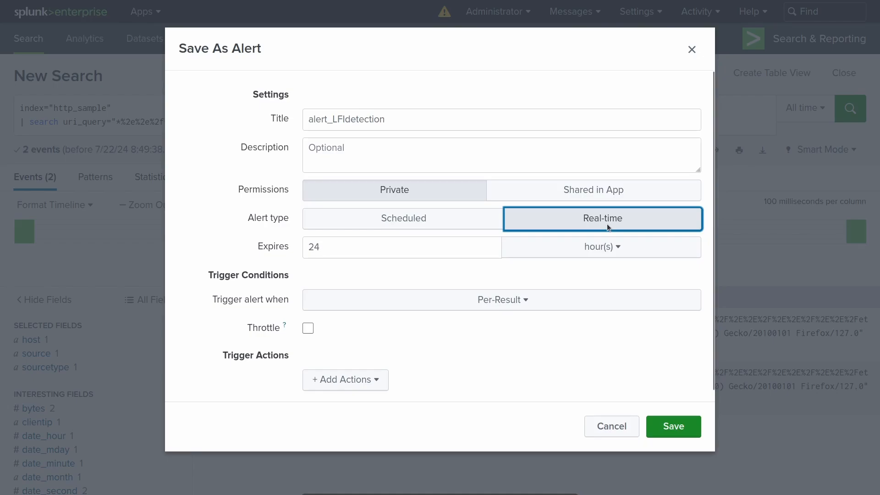
Leave the trigger condition at Per-Result and bring up the list of alert actions.
{"action": "left_click", "coordinate": [573, 272]}
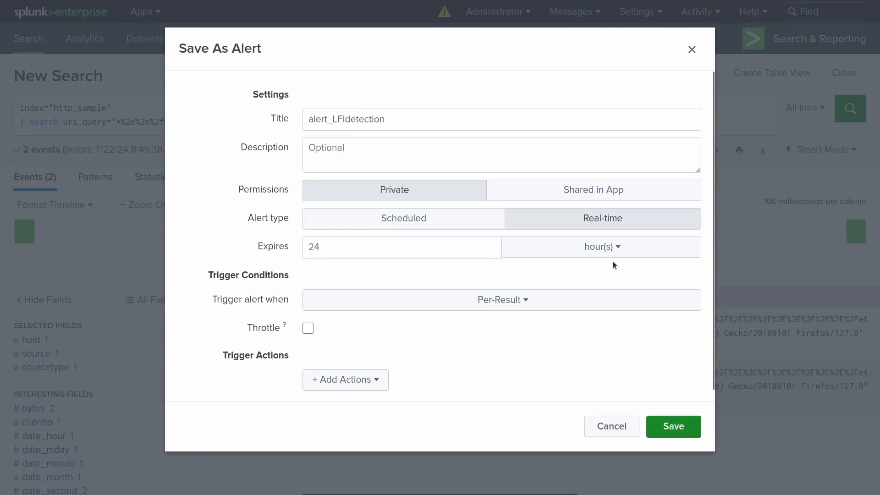
{"action": "left_click", "coordinate": [461, 305]}
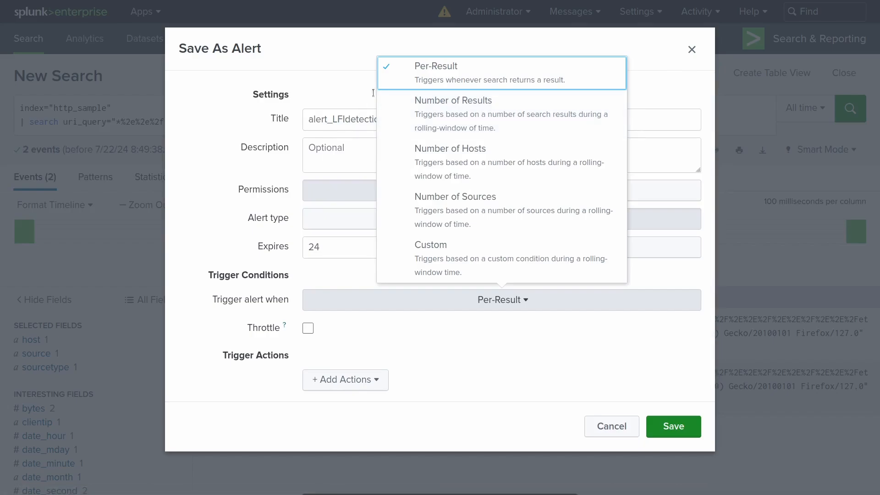
{"action": "left_click", "coordinate": [430, 73]}
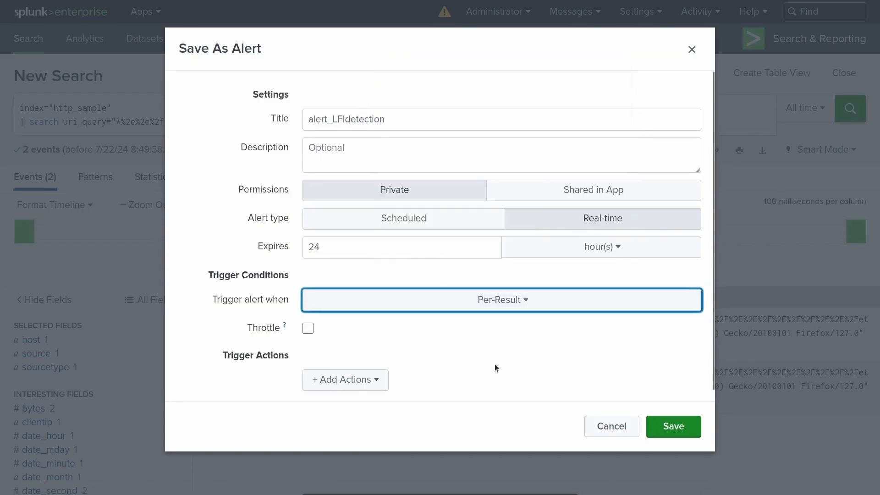
{"action": "left_click", "coordinate": [375, 383]}
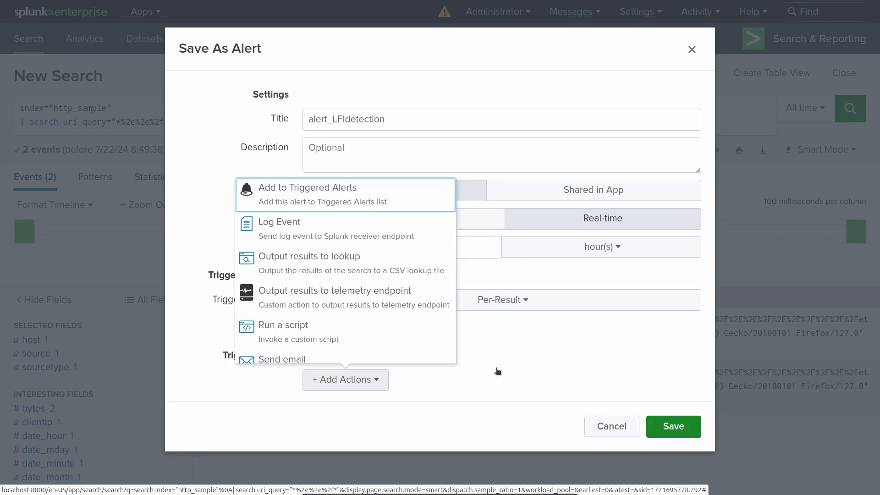
Give alert_LFIdetection an Add to Triggered Alerts action with Medium severity and save the alert.
{"action": "scroll", "coordinate": [360, 300], "scroll_direction": "down", "scroll_amount": 1}
{"action": "scroll", "coordinate": [360, 300], "scroll_direction": "down", "scroll_amount": 1}
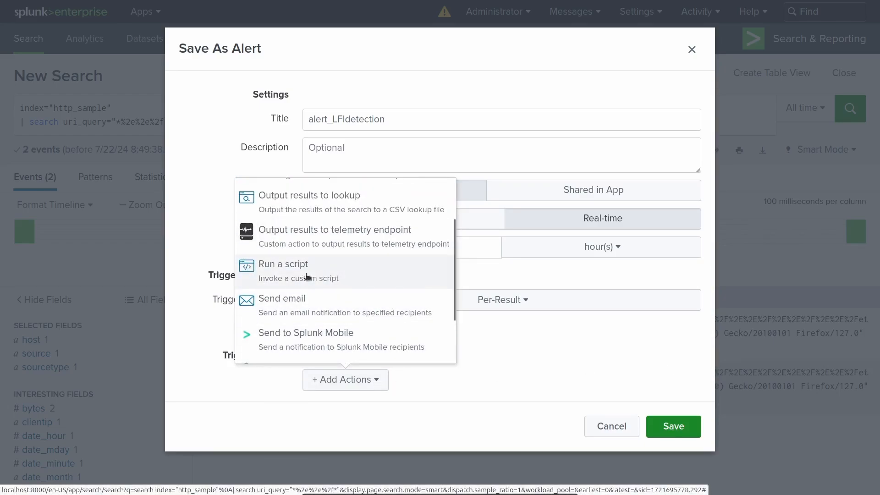
{"action": "scroll", "coordinate": [330, 277], "scroll_direction": "down", "scroll_amount": 2}
{"action": "scroll", "coordinate": [373, 288], "scroll_direction": "up", "scroll_amount": 4}
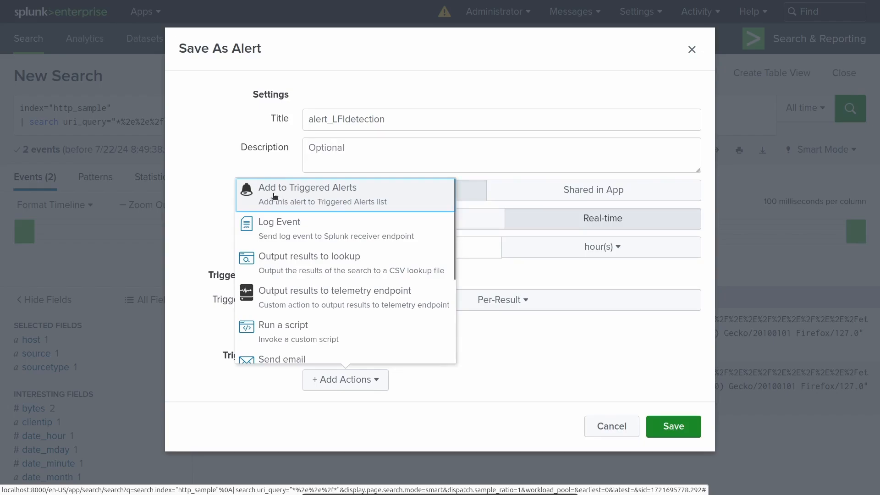
{"action": "left_click", "coordinate": [389, 195]}
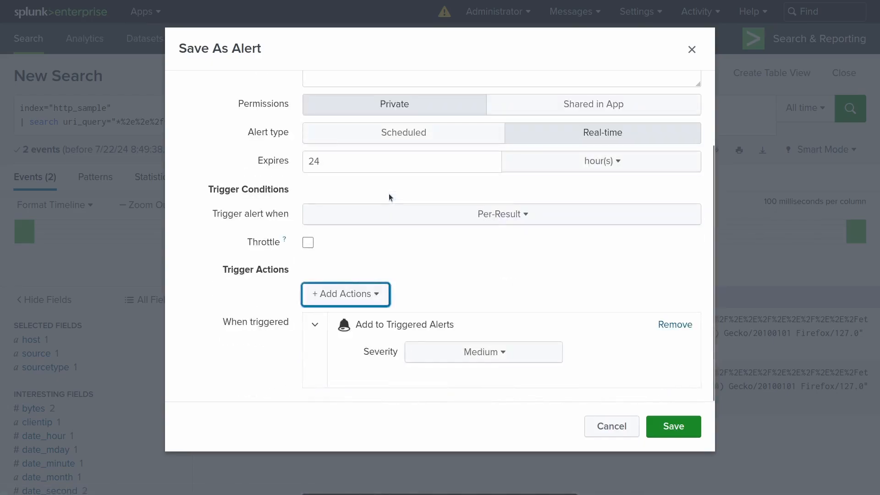
{"action": "left_click", "coordinate": [468, 358]}
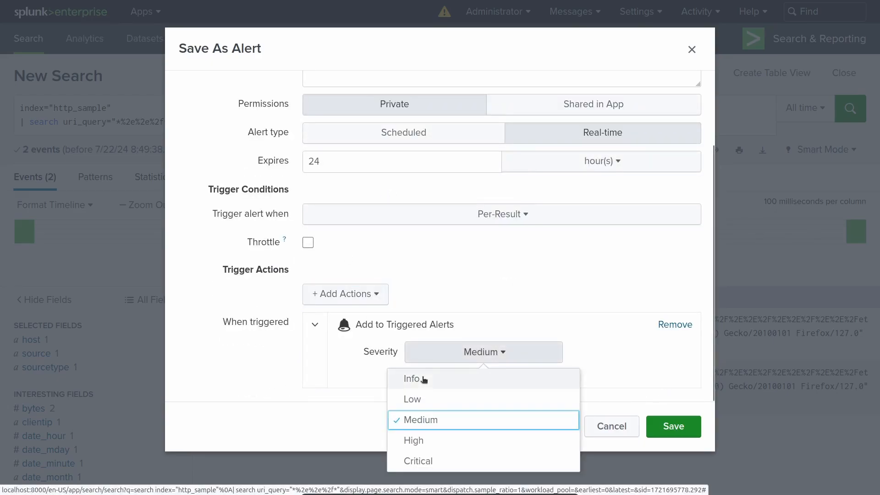
{"action": "left_click", "coordinate": [431, 423]}
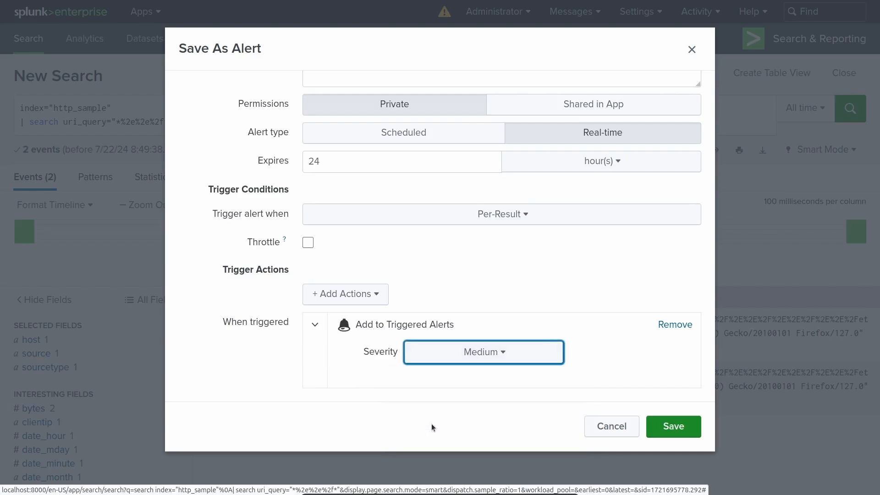
{"action": "left_click", "coordinate": [681, 428]}
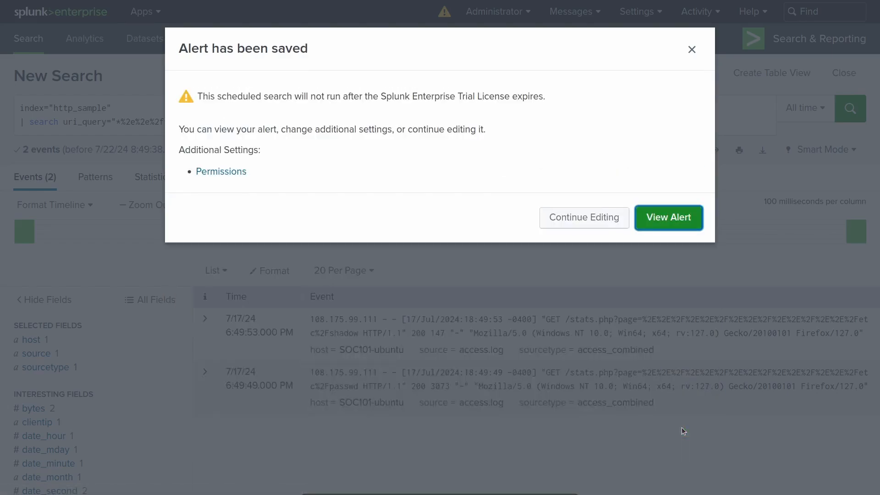
Dismiss the 'Alert has been saved' confirmation and go to Activity > Triggered Alerts.
{"action": "left_click", "coordinate": [692, 49]}
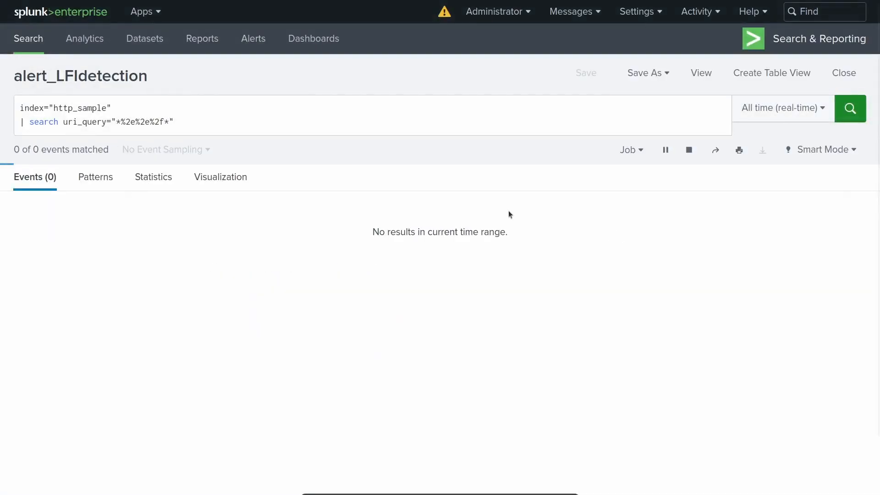
{"action": "left_click", "coordinate": [694, 13]}
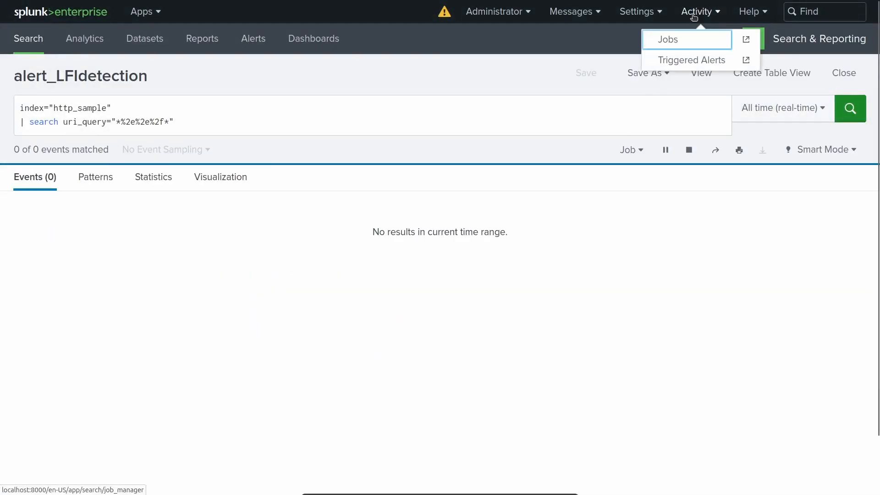
{"action": "left_click", "coordinate": [672, 61]}
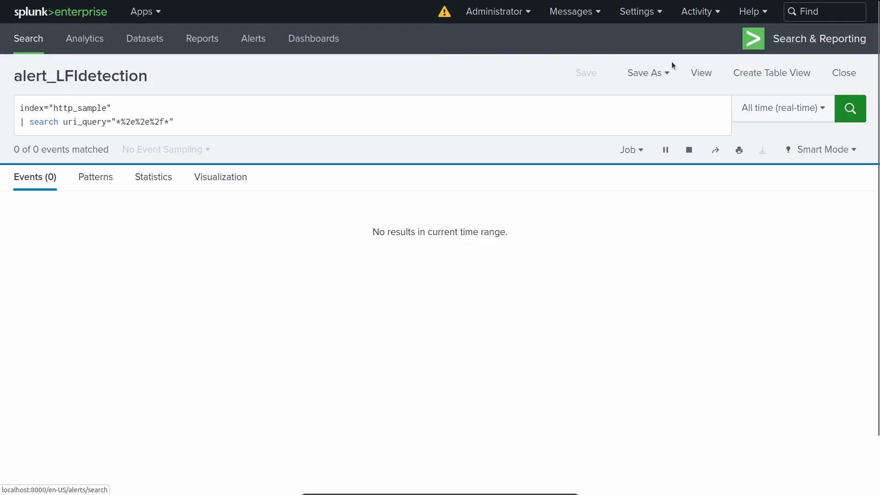